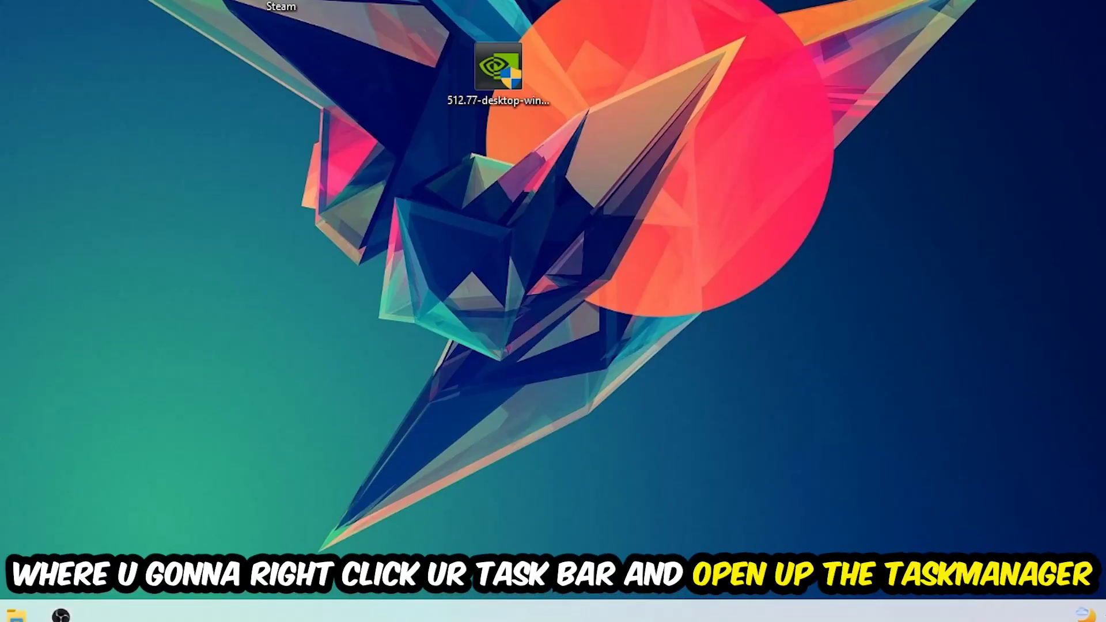
Review running processes in maximized Task Manager by CPU, then GPU usage, selecting OBS Studio, then close it
{"action": "right_click", "coordinate": [439, 614]}
{"action": "left_click", "coordinate": [499, 546]}
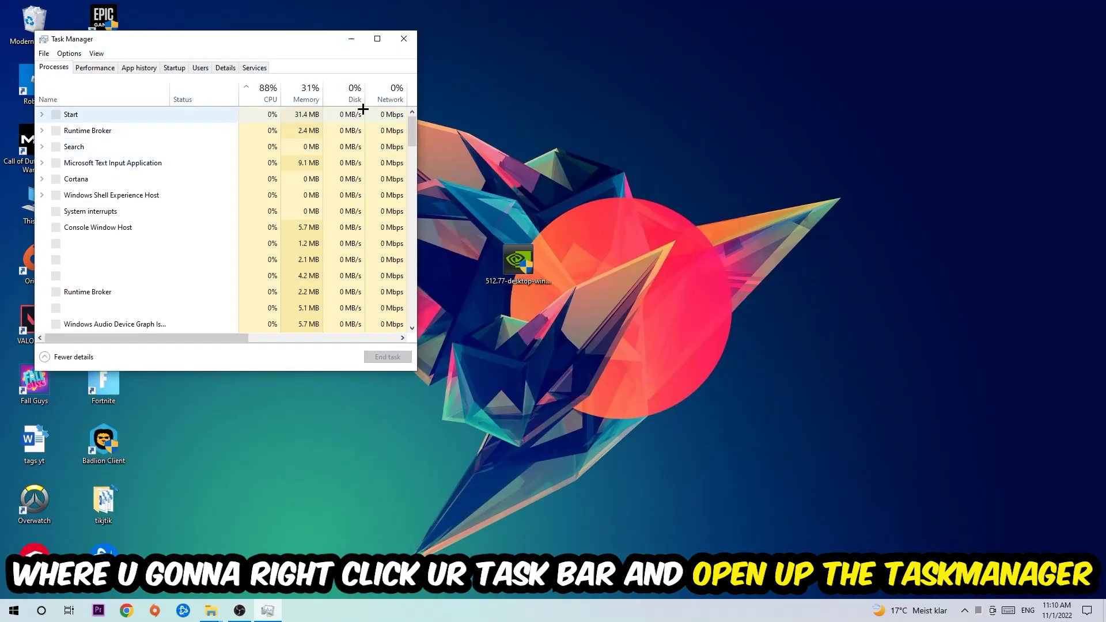
{"action": "double_click", "coordinate": [370, 38]}
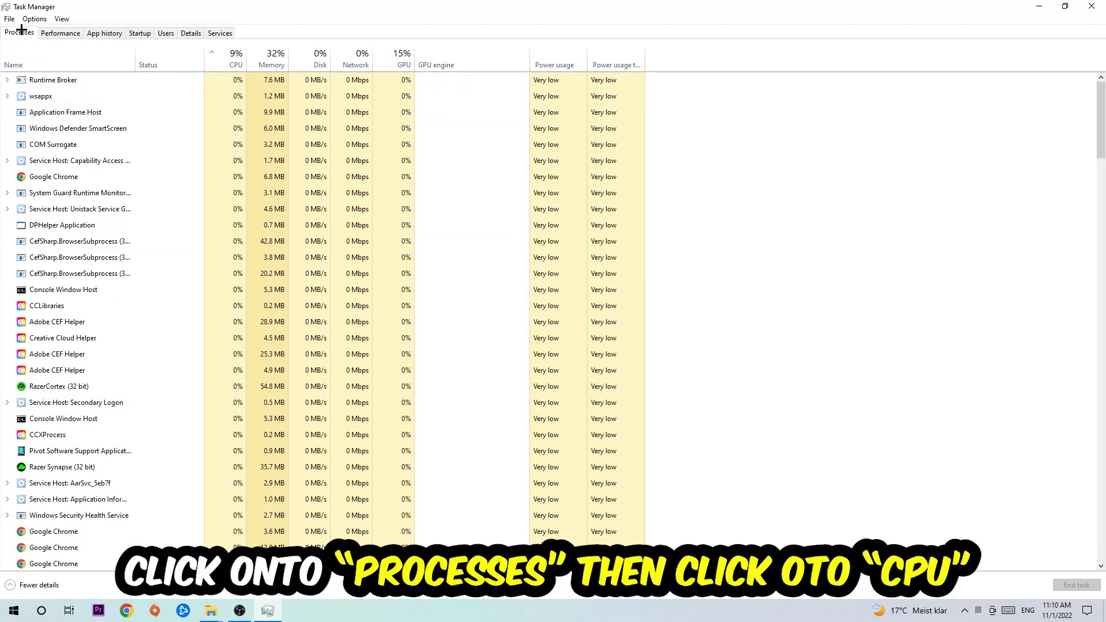
{"action": "left_click", "coordinate": [242, 53]}
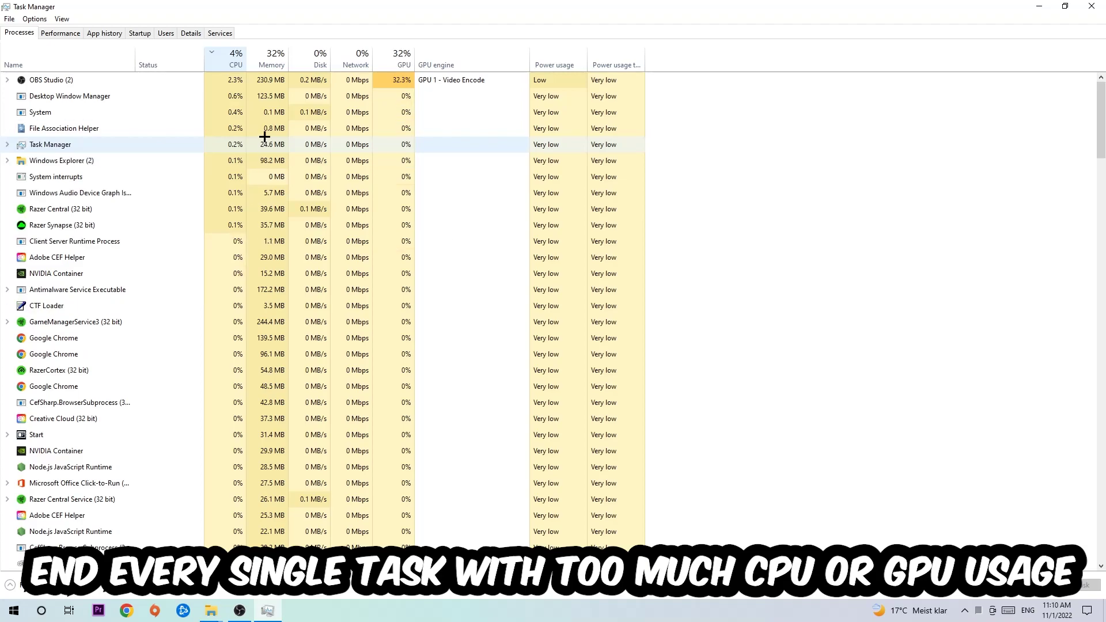
{"action": "left_click", "coordinate": [390, 57]}
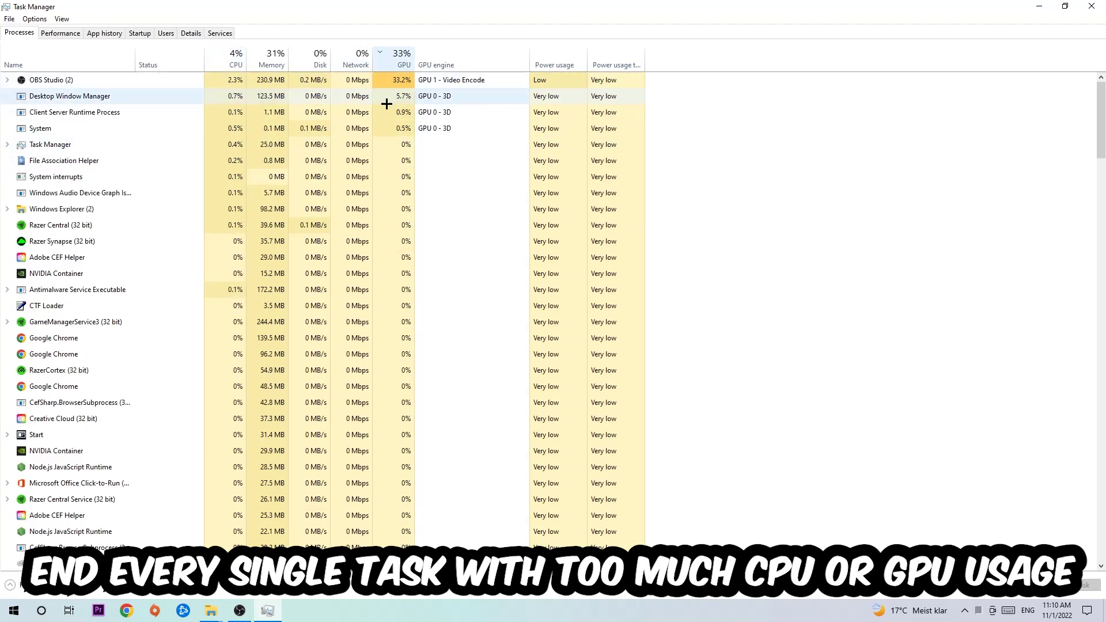
{"action": "left_click", "coordinate": [420, 13]}
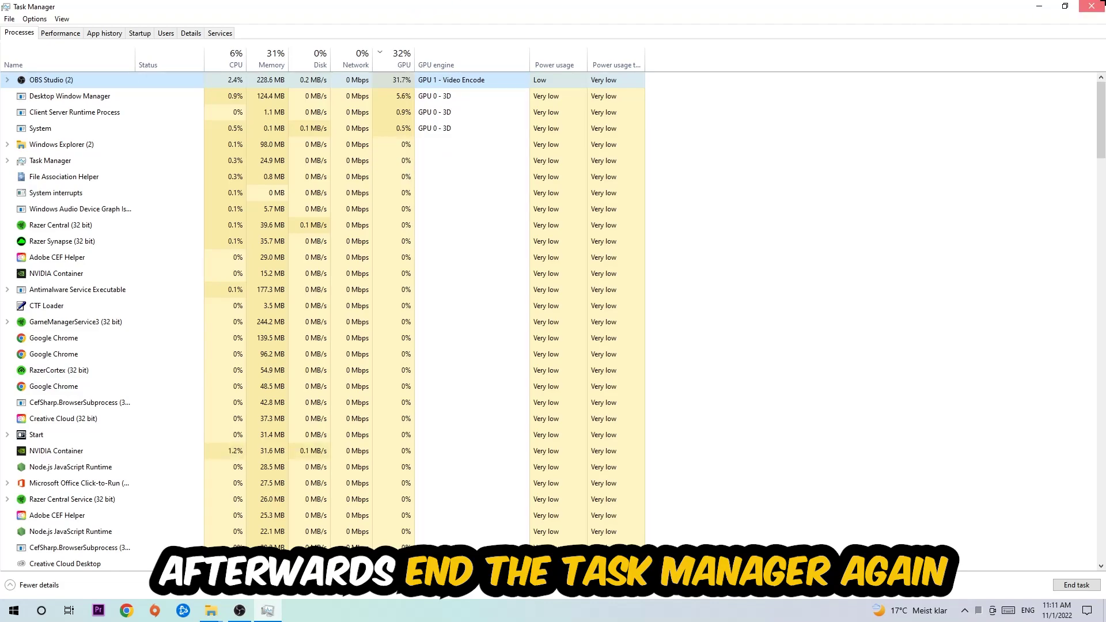
{"action": "left_click", "coordinate": [1079, 6]}
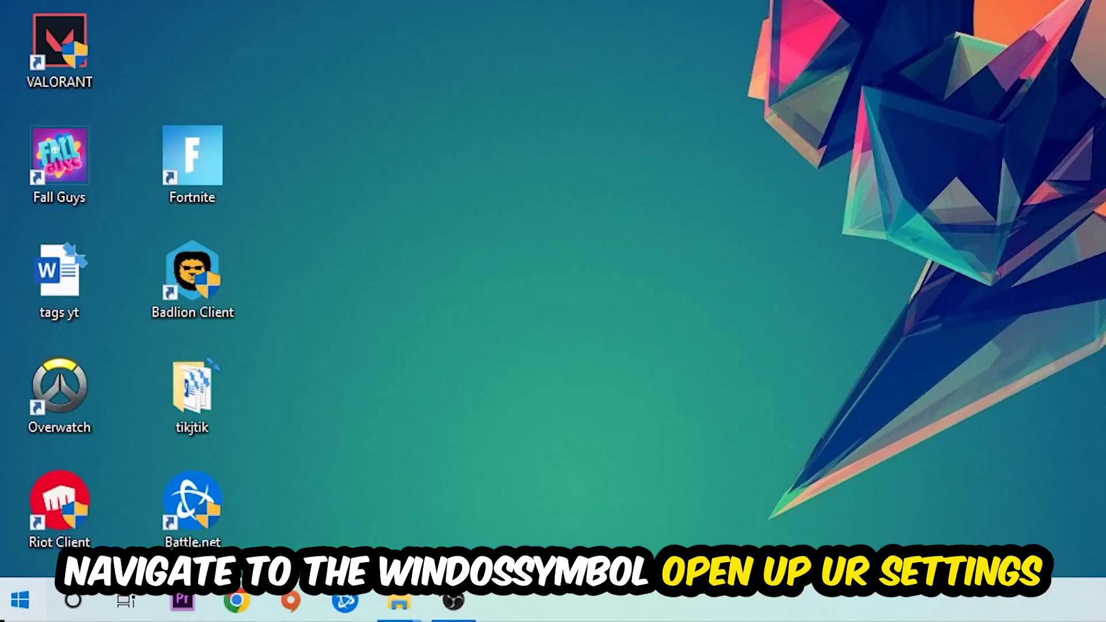
Go to Gaming in Windows Settings and turn Xbox Game Bar off
{"action": "left_click", "coordinate": [14, 608]}
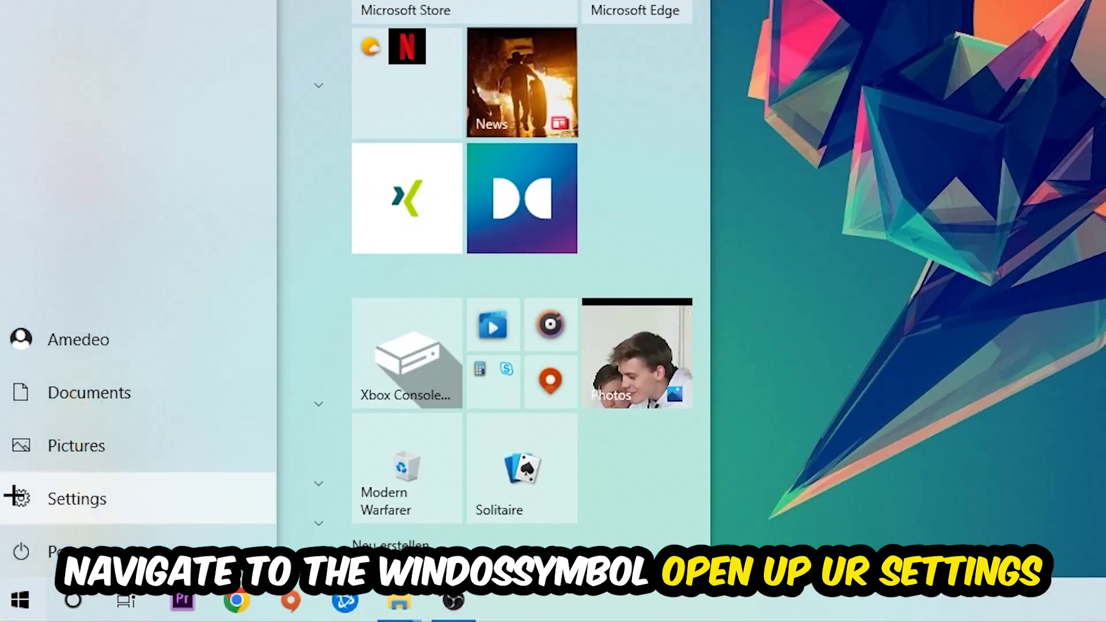
{"action": "left_click", "coordinate": [15, 497]}
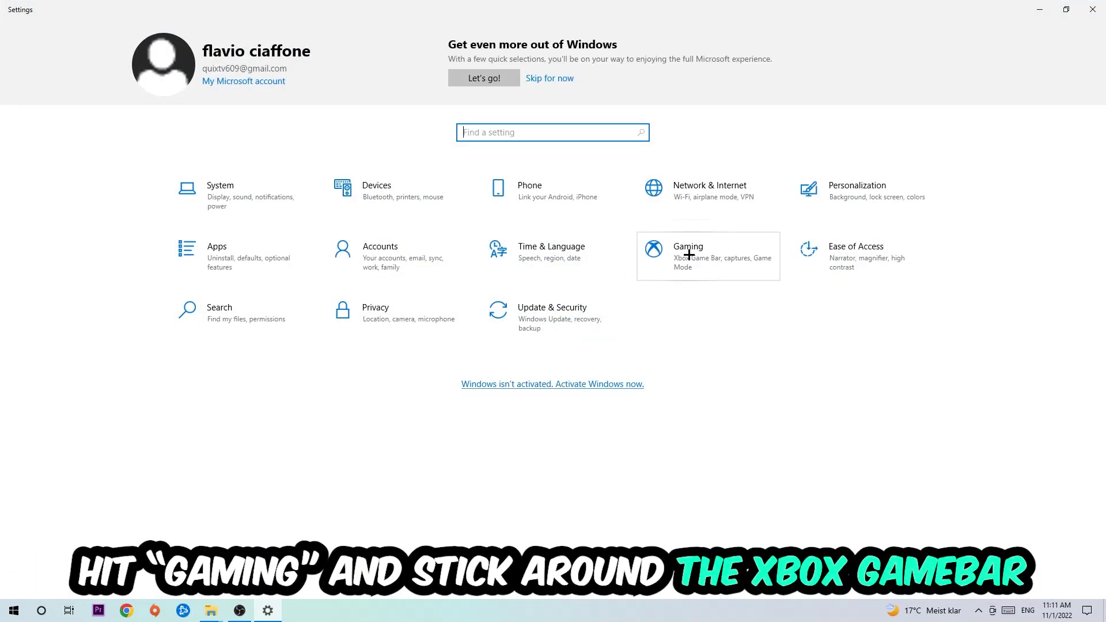
{"action": "left_click", "coordinate": [663, 253]}
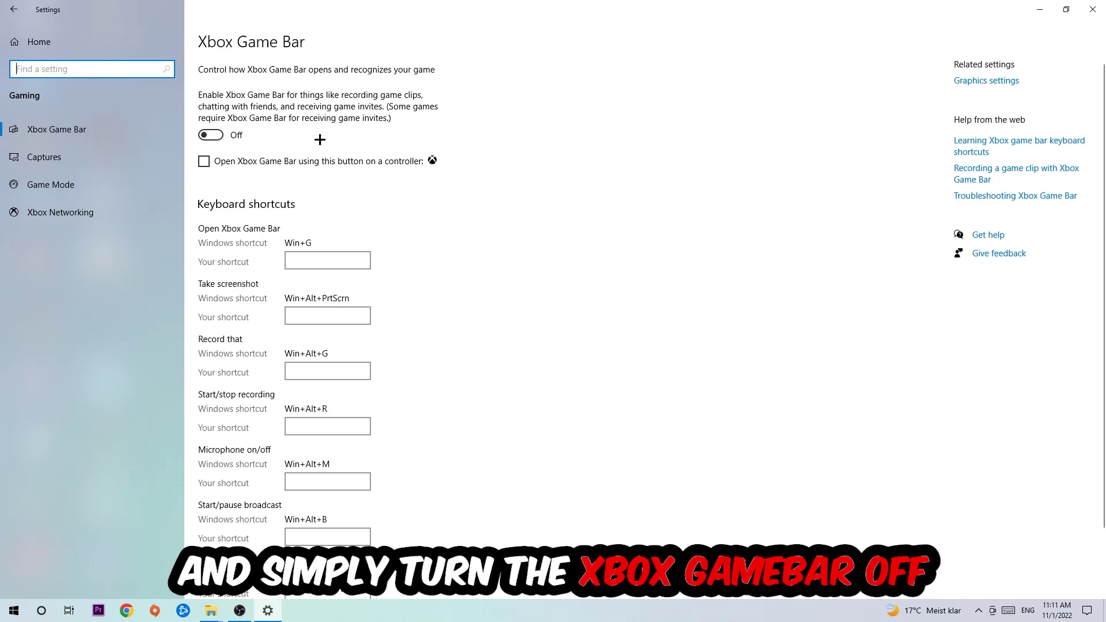
Confirm background recording is Off under Captures, then check that Game Mode is On
{"action": "left_click", "coordinate": [101, 159]}
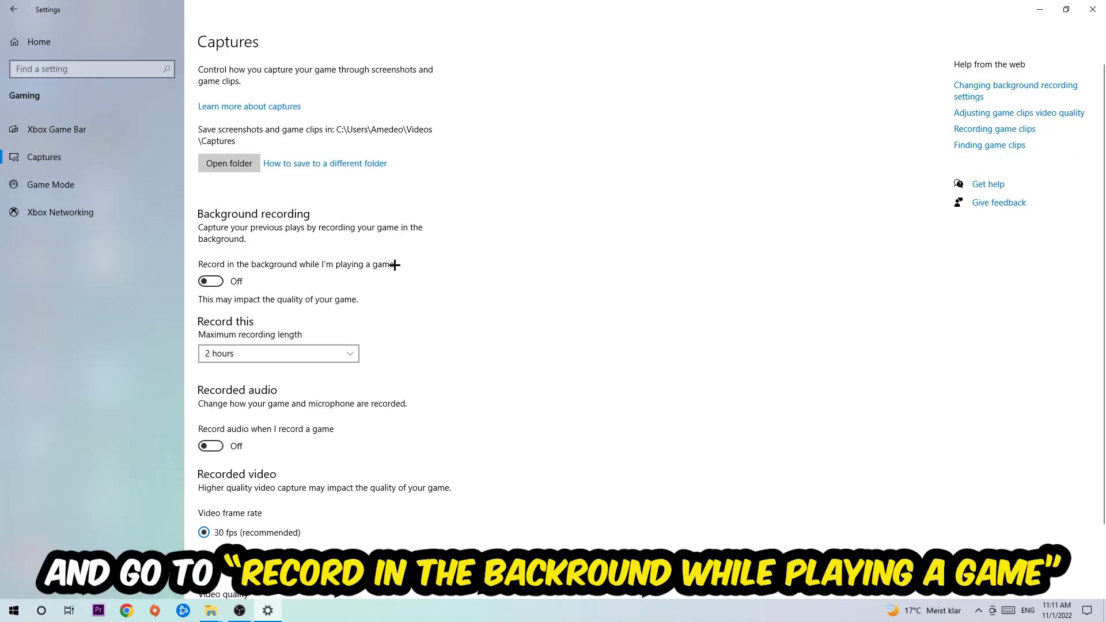
{"action": "left_click", "coordinate": [42, 187]}
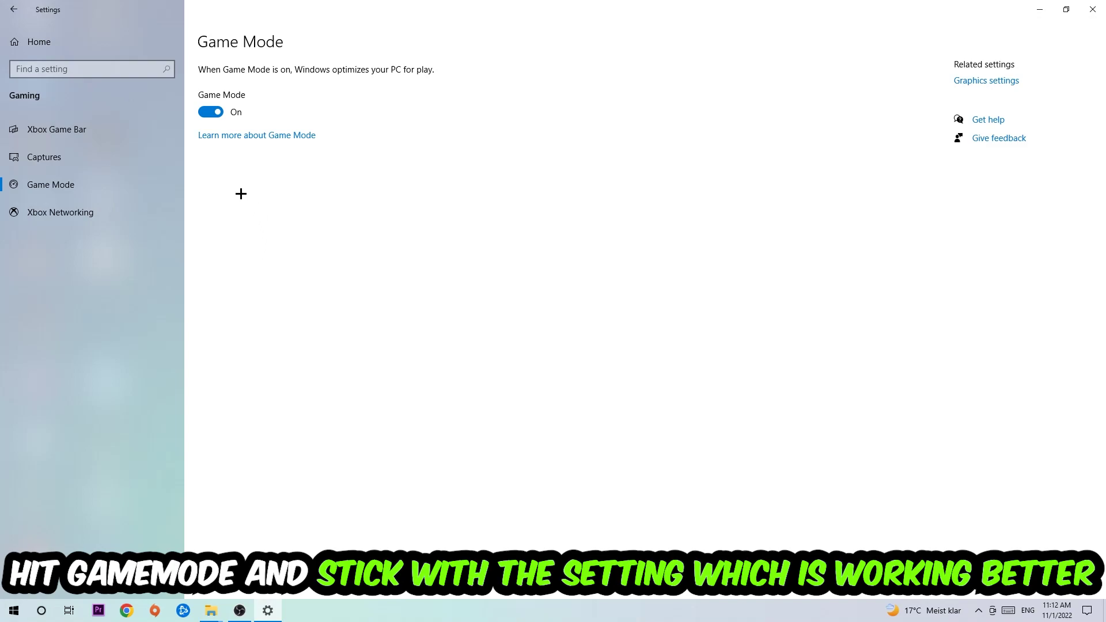
Check Windows Update under Update & Security, which reports the PC is up to date
{"action": "left_click", "coordinate": [39, 41]}
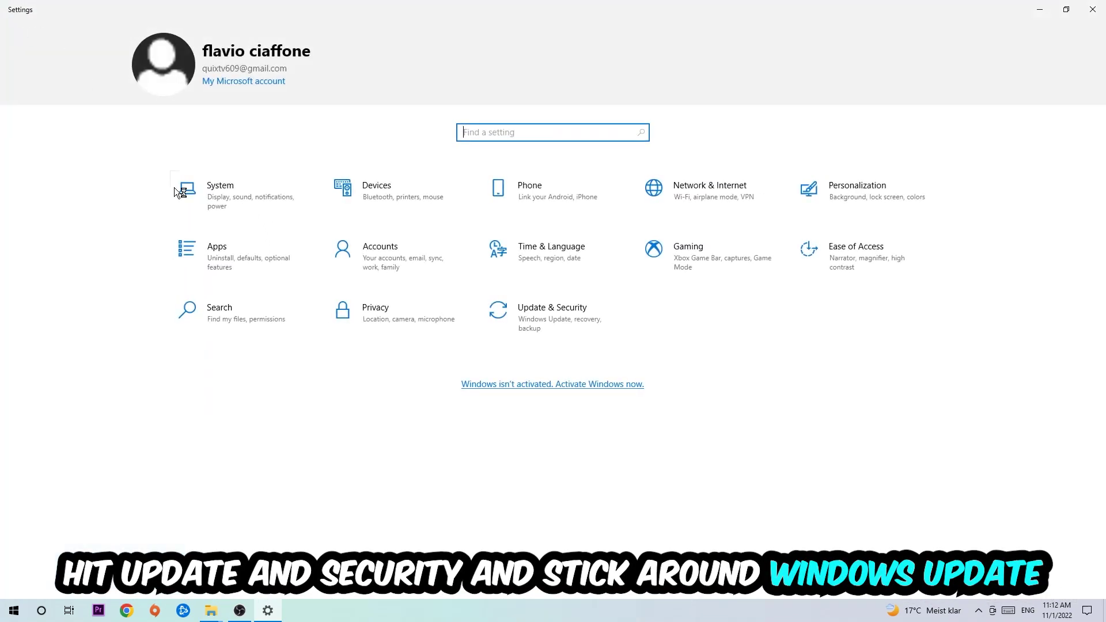
{"action": "left_click", "coordinate": [525, 328]}
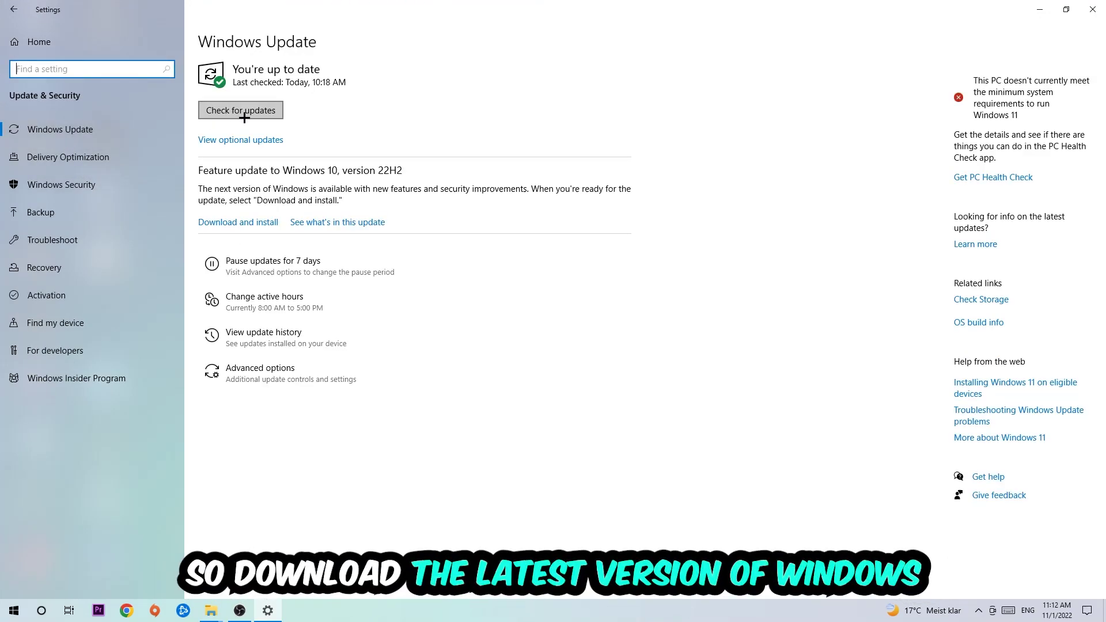
Close Settings and move the NVIDIA driver installer icon down one desktop row
{"action": "left_click", "coordinate": [1092, 9]}
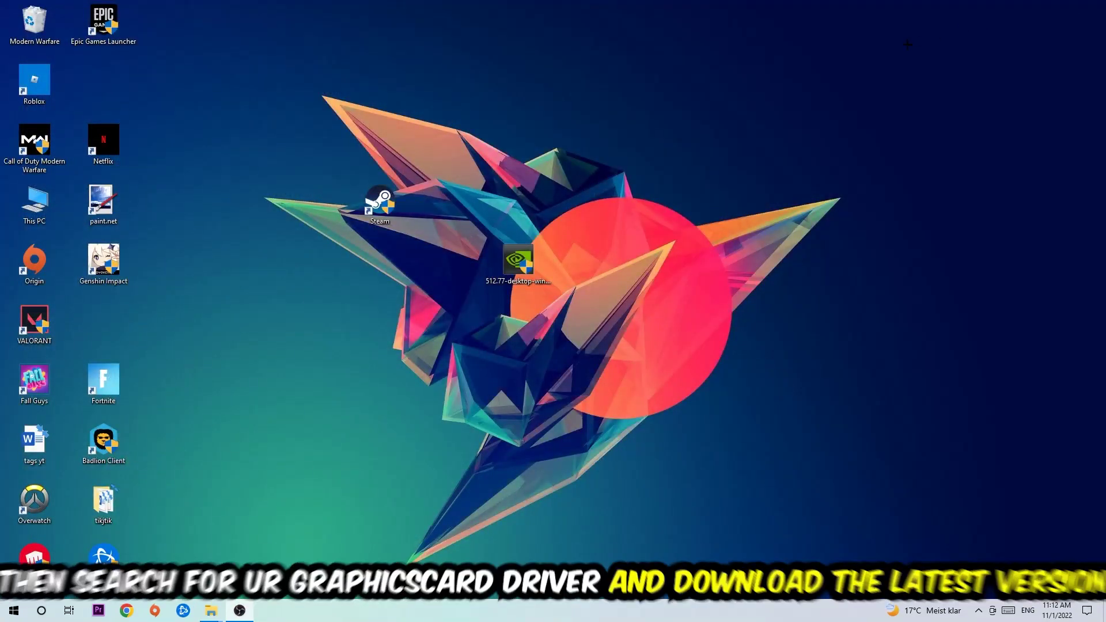
{"action": "left_click_drag", "start_coordinate": [520, 246], "coordinate": [523, 306]}
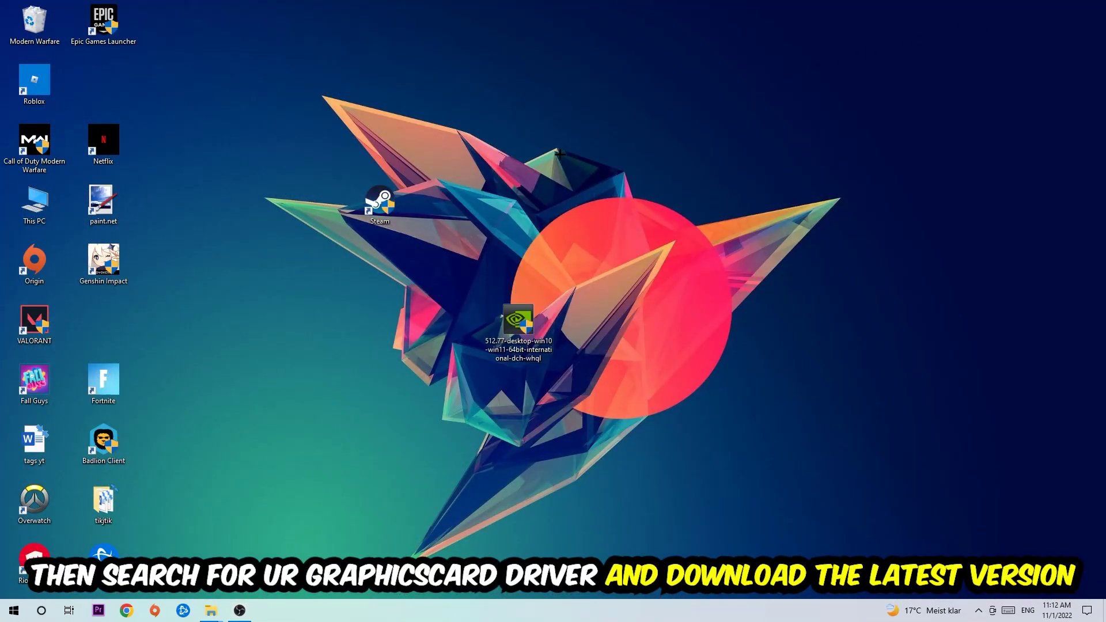